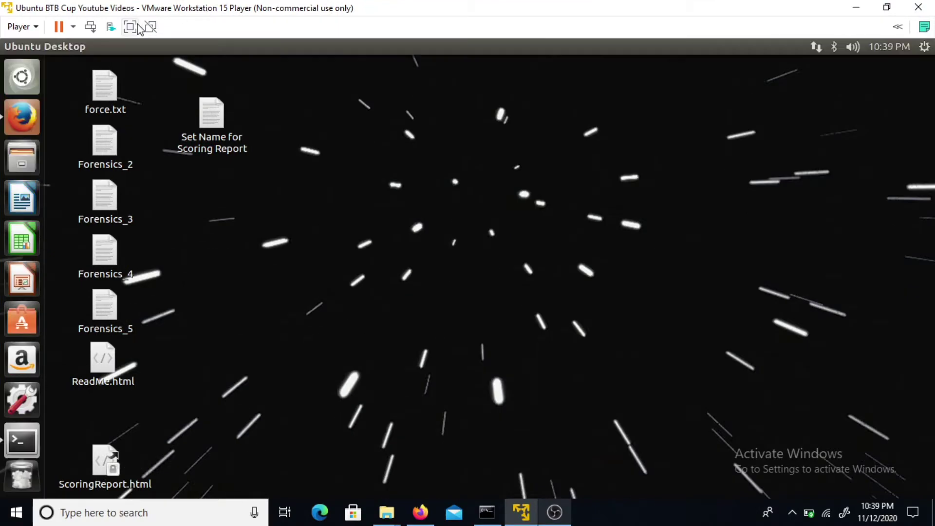
Show the Ubuntu virtual machine in full screen and open a terminal placed near the middle of the desktop.
{"action": "left_click", "coordinate": [130, 26]}
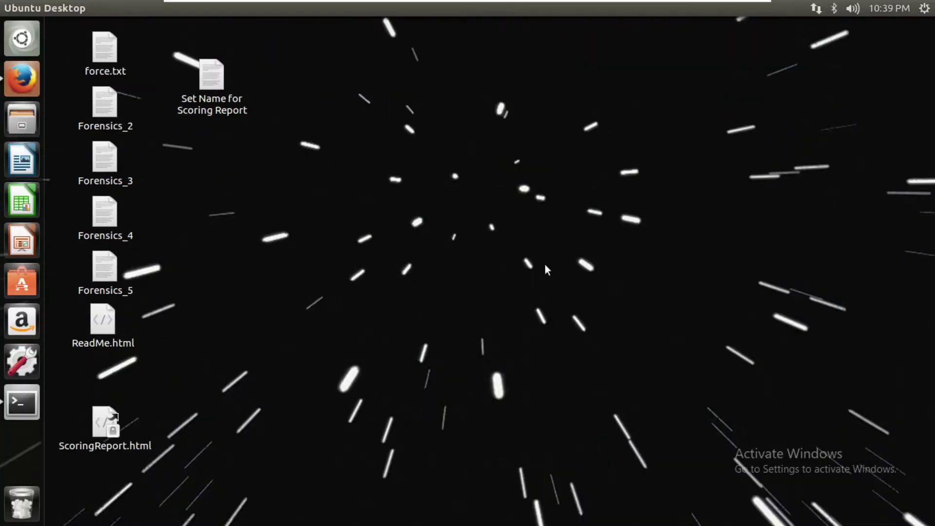
{"action": "key", "text": "ctrl+alt+t"}
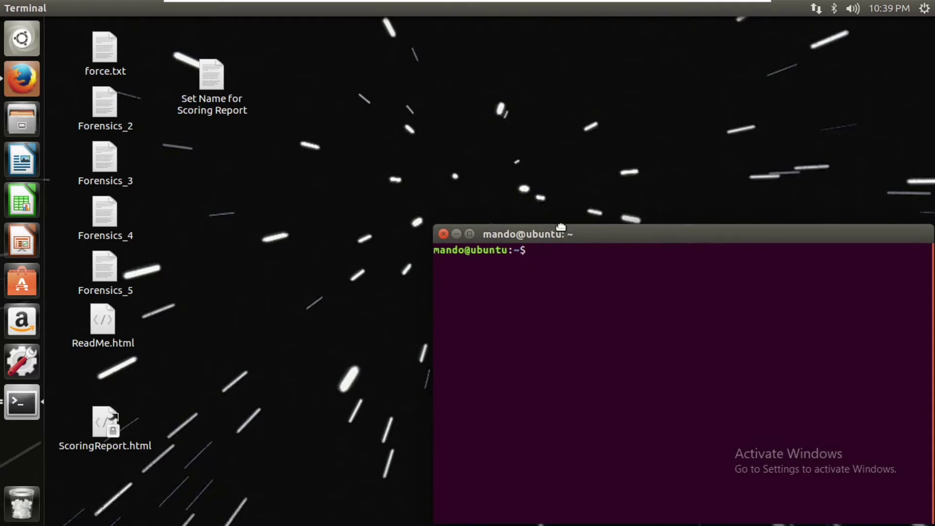
{"action": "left_click_drag", "start_coordinate": [565, 229], "coordinate": [404, 78]}
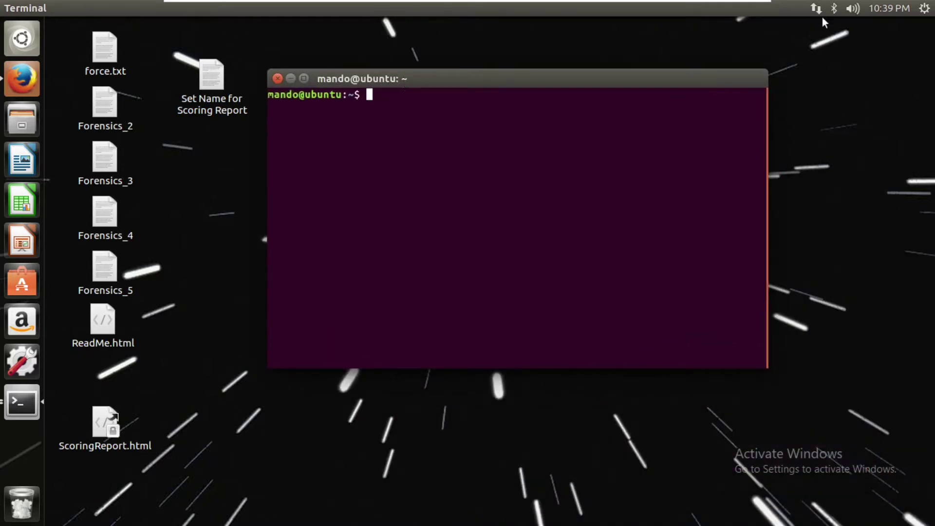
Check the System Settings overview for a firewall entry, and close it again.
{"action": "left_click", "coordinate": [924, 8]}
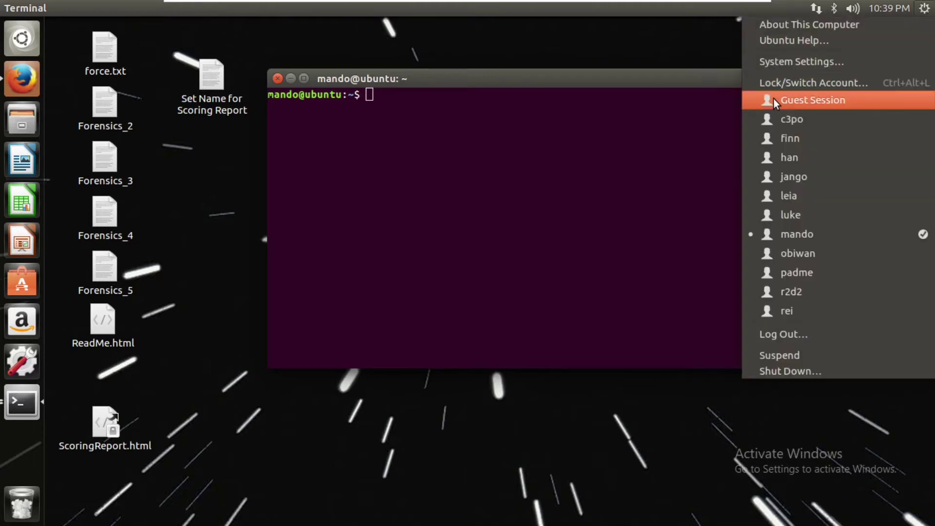
{"action": "left_click", "coordinate": [799, 67]}
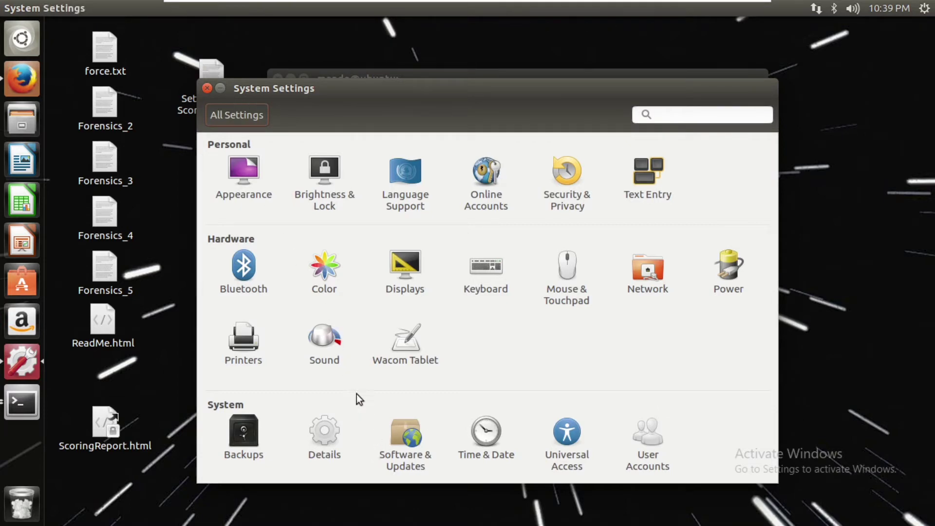
{"action": "left_click", "coordinate": [208, 87]}
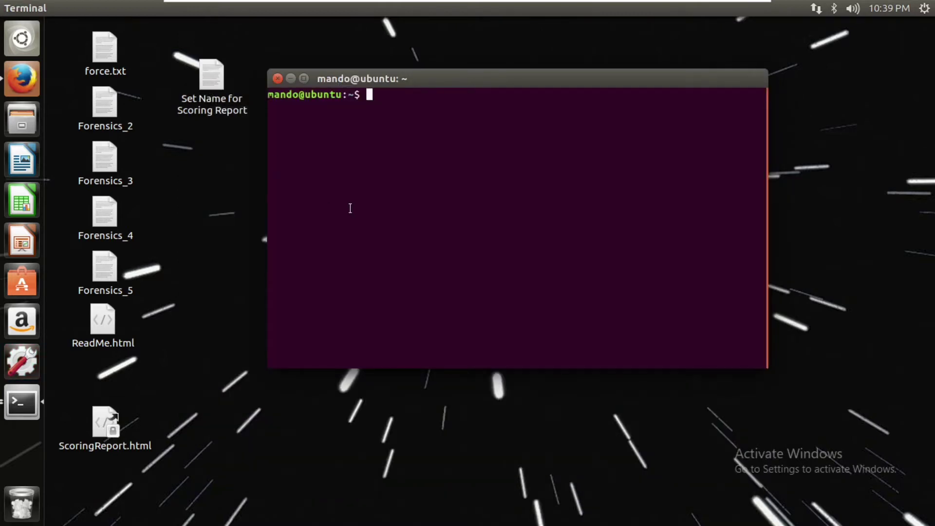
Install gufw with sudo apt install, authenticating with the account password and accepting the additional packages.
{"action": "type", "text": "sudo apt "}
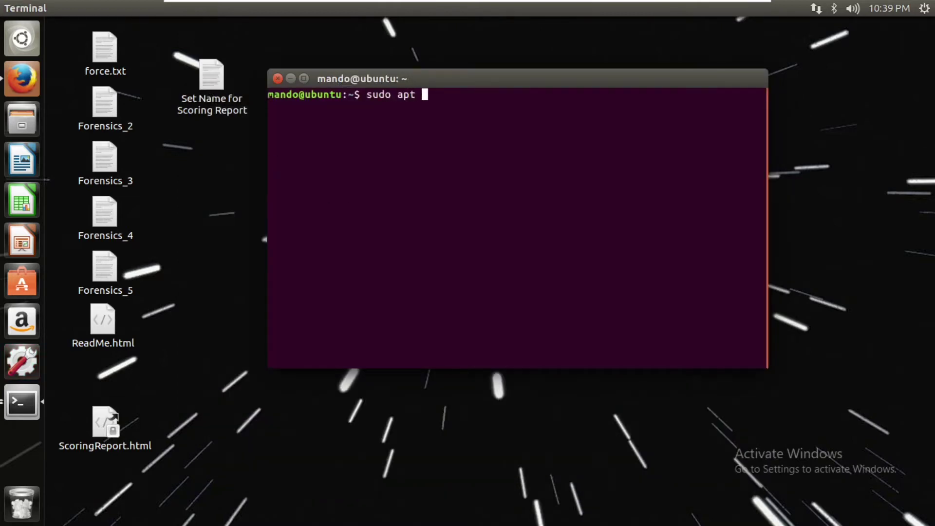
{"action": "type", "text": "install gufw"}
{"action": "key", "text": "Return"}
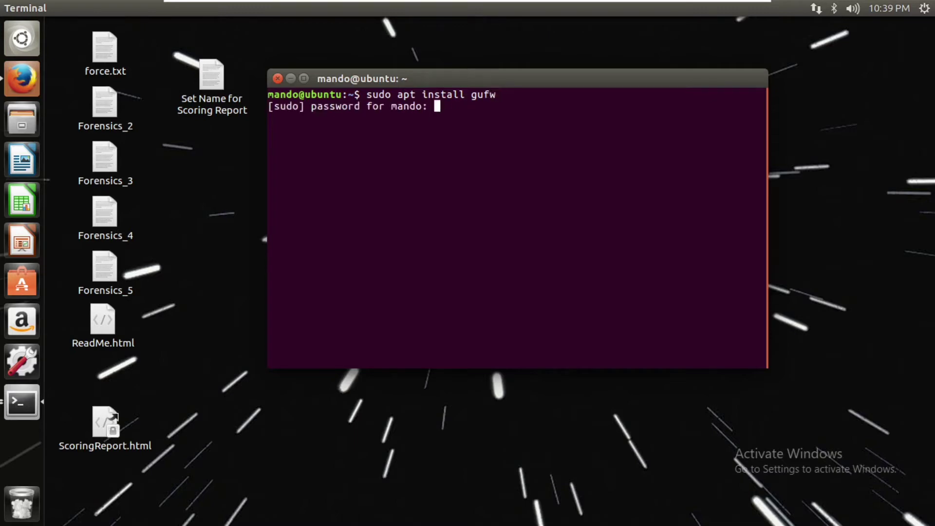
{"action": "key", "text": "Return"}
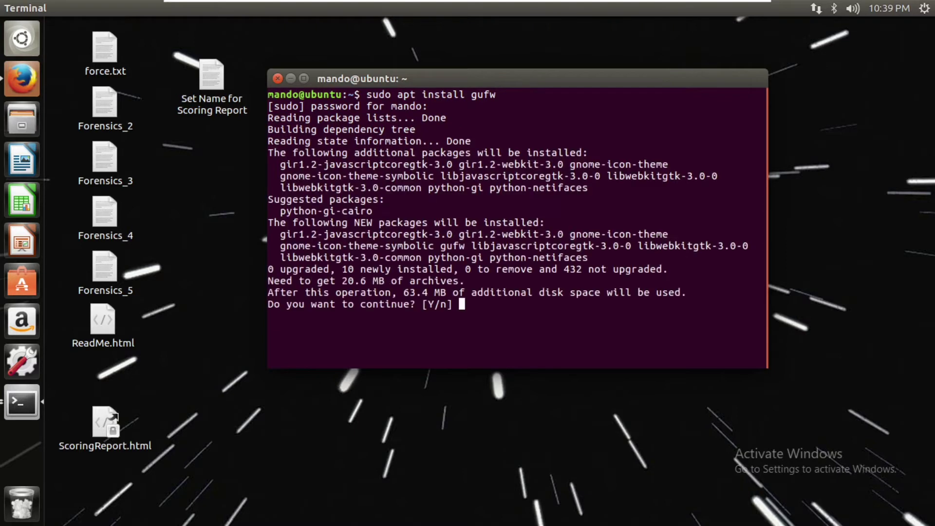
{"action": "type", "text": "Y"}
{"action": "key", "text": "Return"}
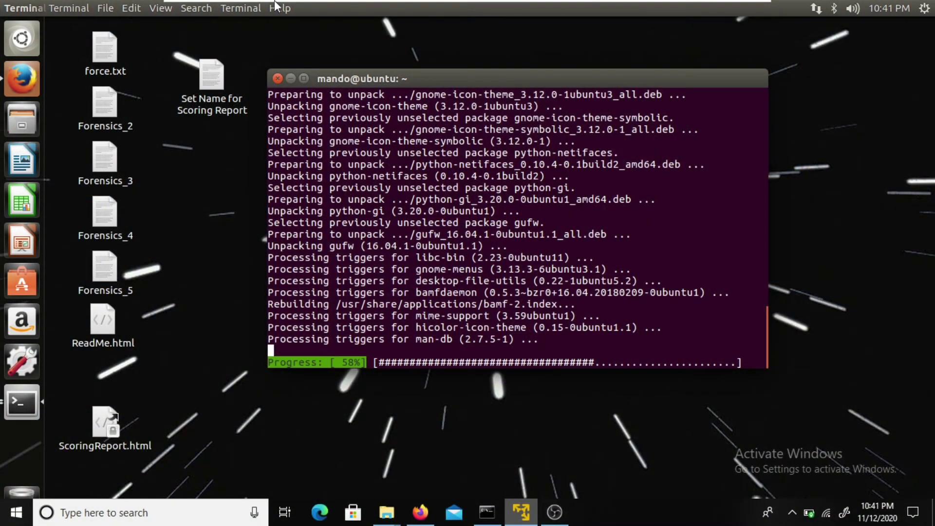
{"action": "mouse_move", "coordinate": [280, 5]}
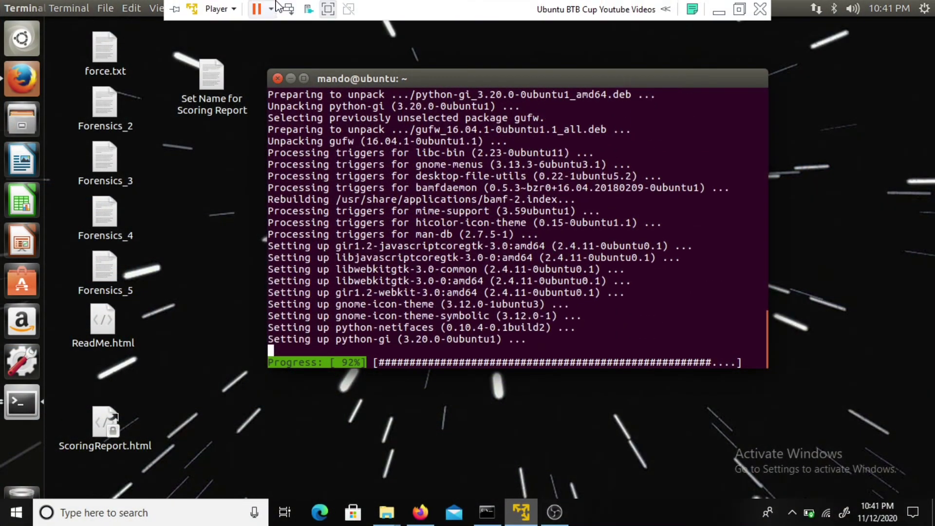
{"action": "left_click", "coordinate": [319, 11]}
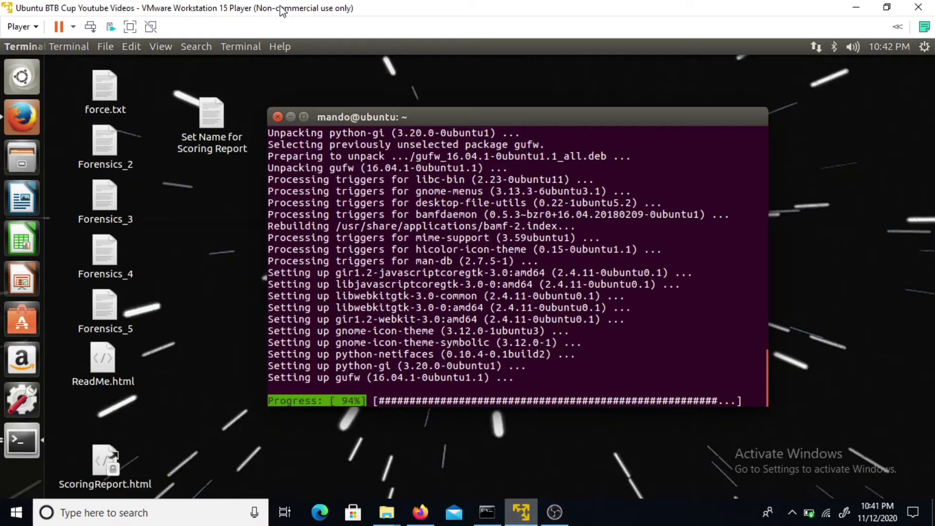
{"action": "left_click", "coordinate": [132, 26]}
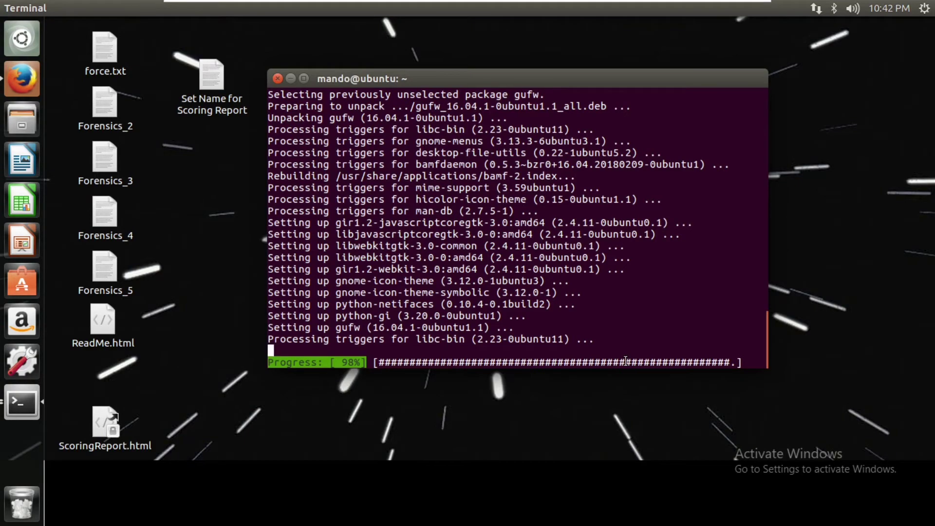
{"action": "left_click", "coordinate": [547, 496]}
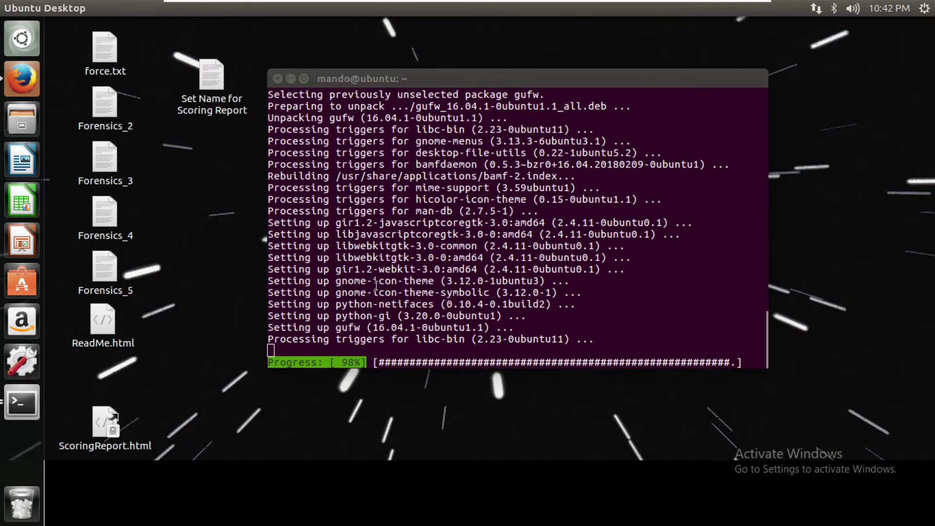
{"action": "mouse_move", "coordinate": [461, 81]}
{"action": "left_mouse_down"}
{"action": "mouse_move", "coordinate": [418, 278]}
{"action": "mouse_move", "coordinate": [475, 88]}
{"action": "mouse_move", "coordinate": [460, 78]}
{"action": "left_mouse_up"}
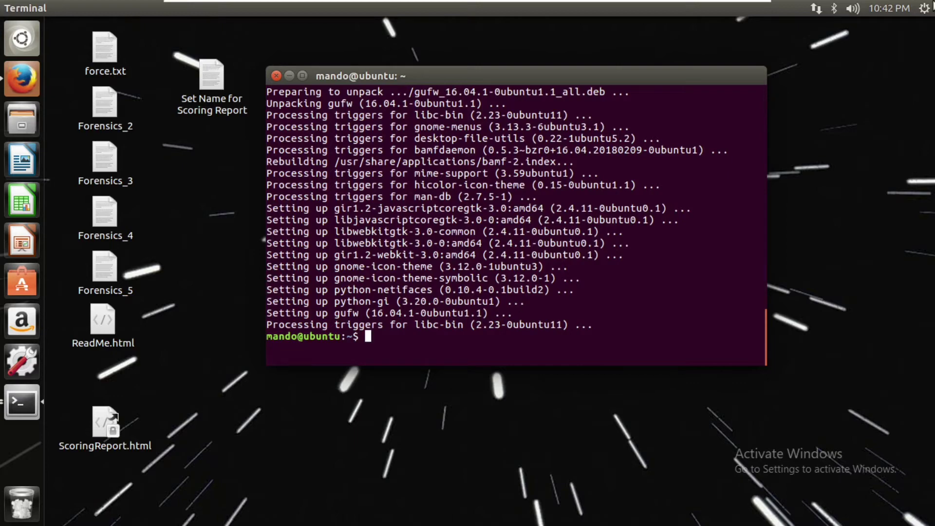
Open Firewall Configuration from System Settings and authenticate with the account password.
{"action": "left_click", "coordinate": [927, 7]}
{"action": "left_click", "coordinate": [812, 67]}
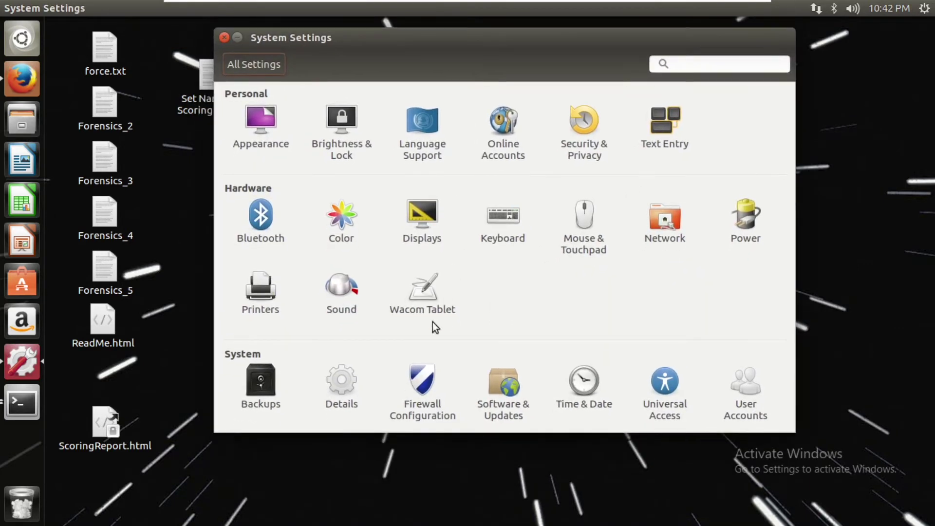
{"action": "left_click", "coordinate": [429, 372]}
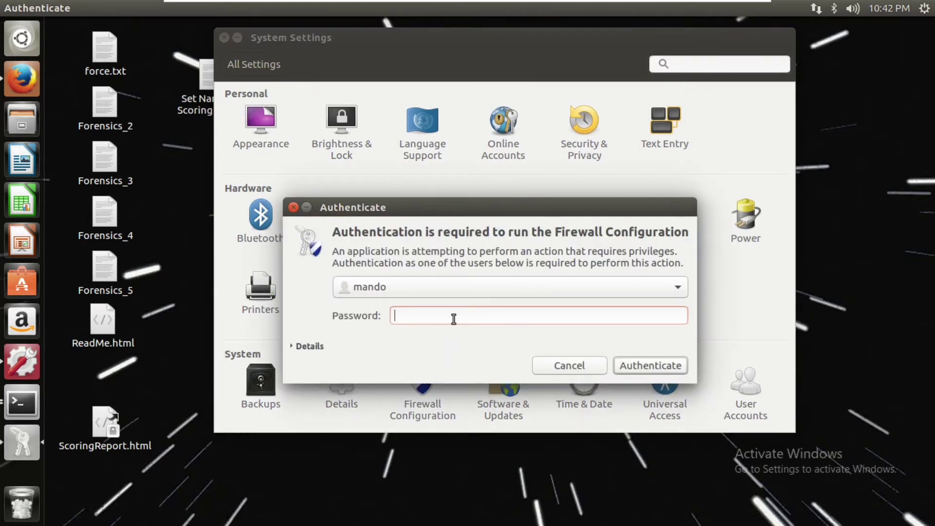
{"action": "type", "text": "••••"}
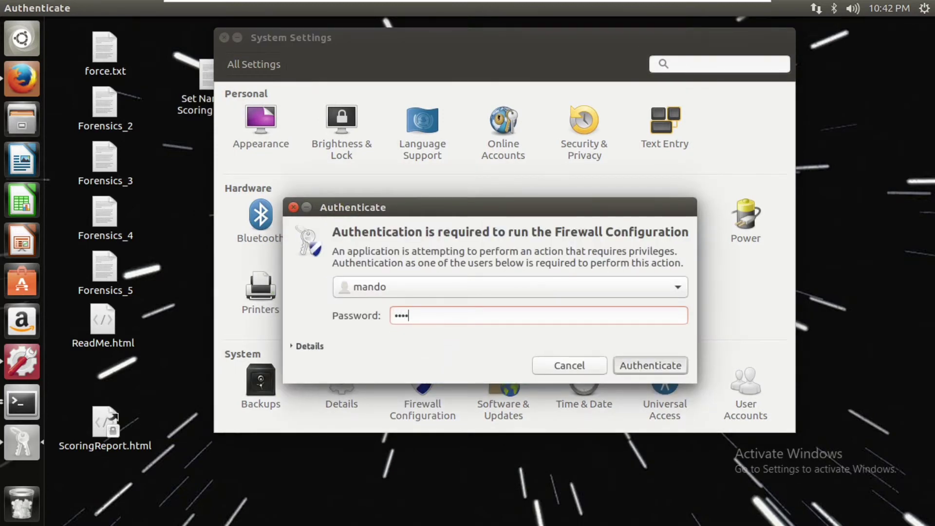
{"action": "key", "text": "Return"}
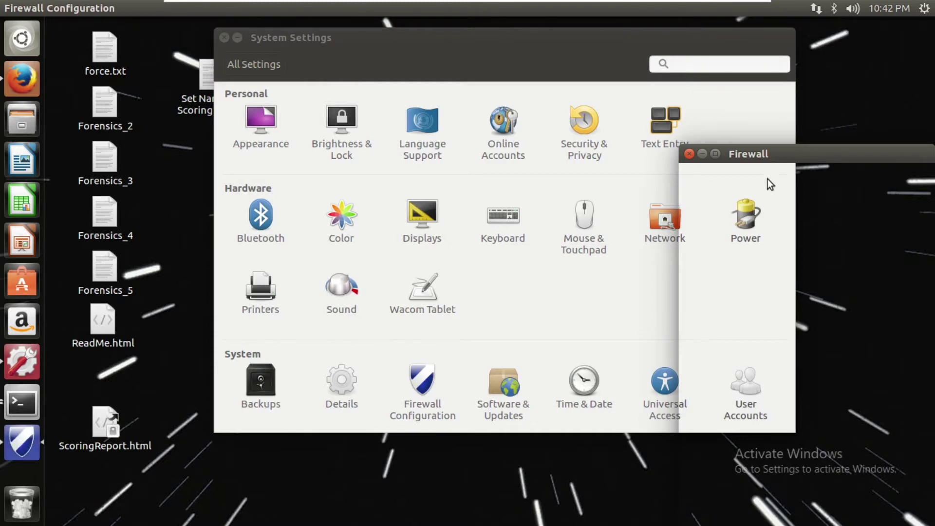
Close the Firewall window and System Settings to return to the terminal.
{"action": "mouse_move", "coordinate": [769, 159]}
{"action": "left_mouse_down"}
{"action": "mouse_move", "coordinate": [749, 160]}
{"action": "mouse_move", "coordinate": [711, 104]}
{"action": "left_mouse_up"}
{"action": "left_click", "coordinate": [636, 100]}
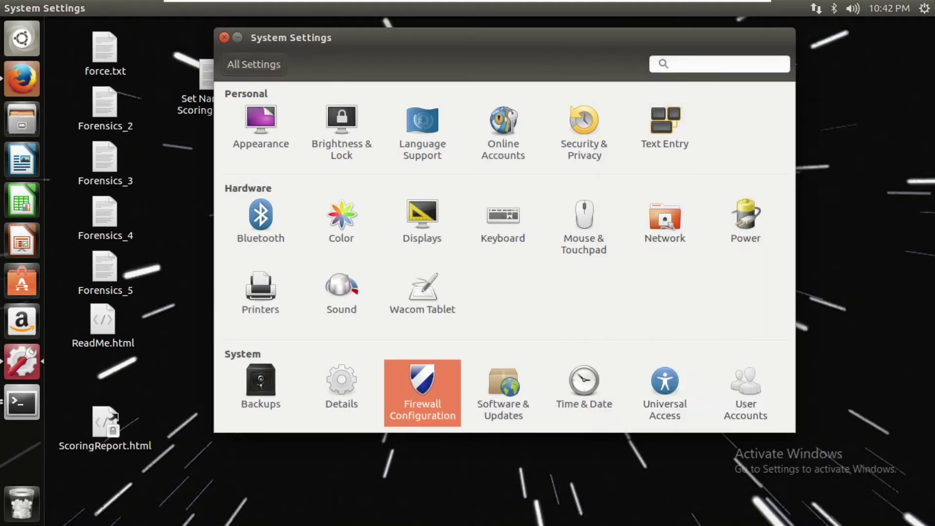
{"action": "left_click", "coordinate": [224, 38]}
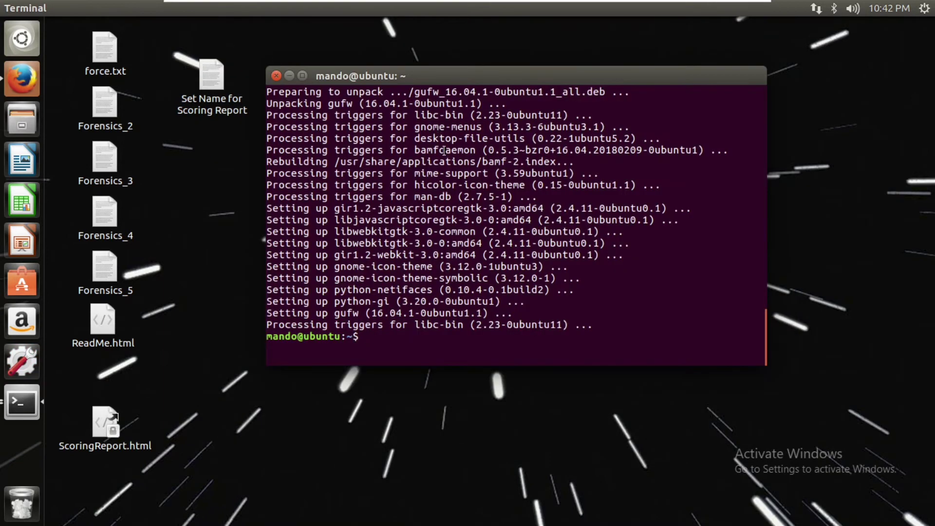
Launch gufw from the terminal, authenticate with the account password, and move the Firewall window fully into view.
{"action": "type", "text": "gufw"}
{"action": "key", "text": "Return"}
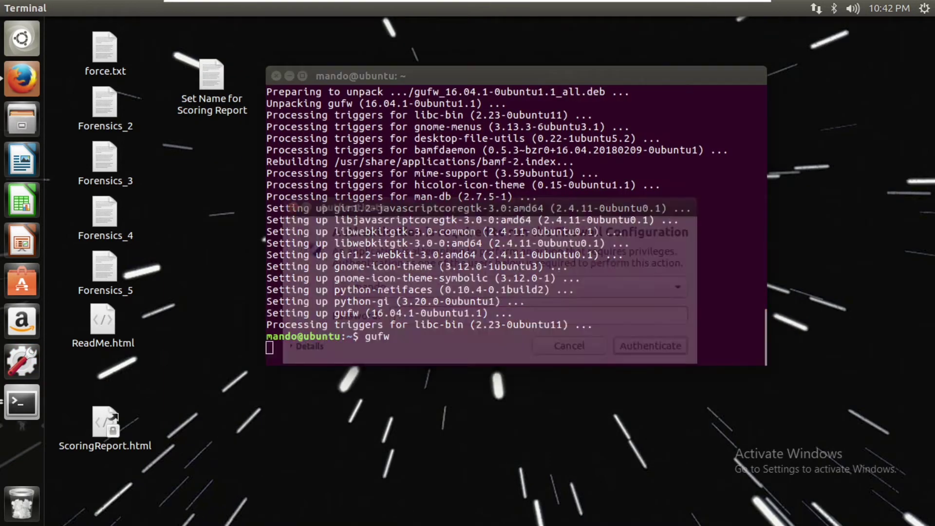
{"action": "type", "text": "••••"}
{"action": "key", "text": "Return"}
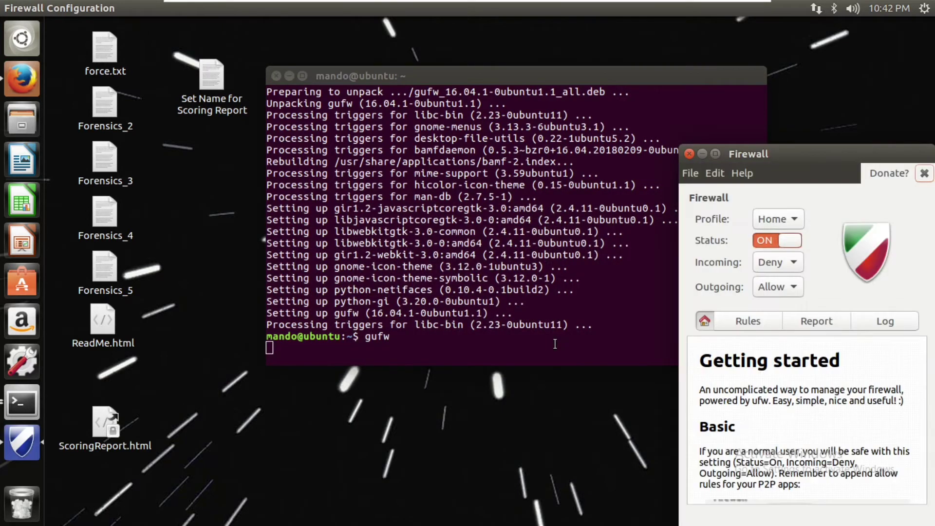
{"action": "left_click_drag", "start_coordinate": [815, 159], "coordinate": [554, 53]}
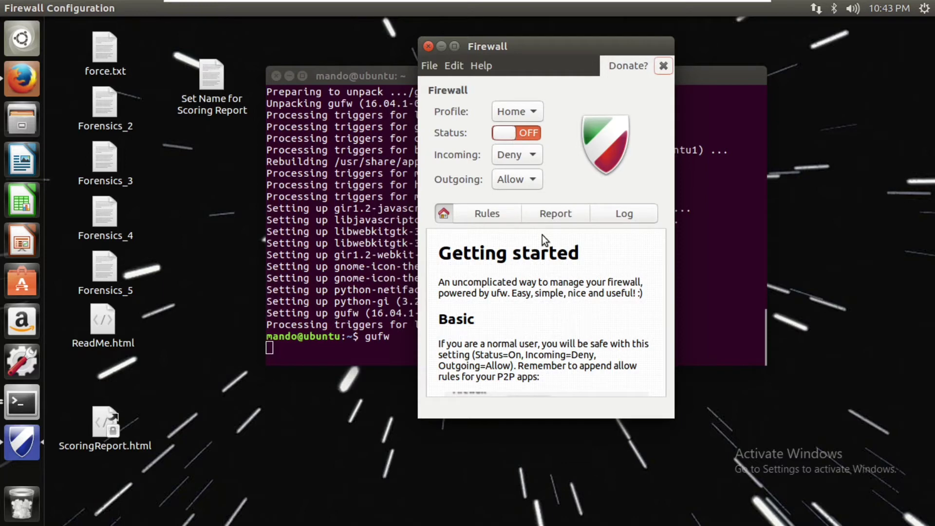
Turn the firewall on and check the outgoing policy choices, keeping outgoing traffic on Allow.
{"action": "left_click", "coordinate": [516, 133]}
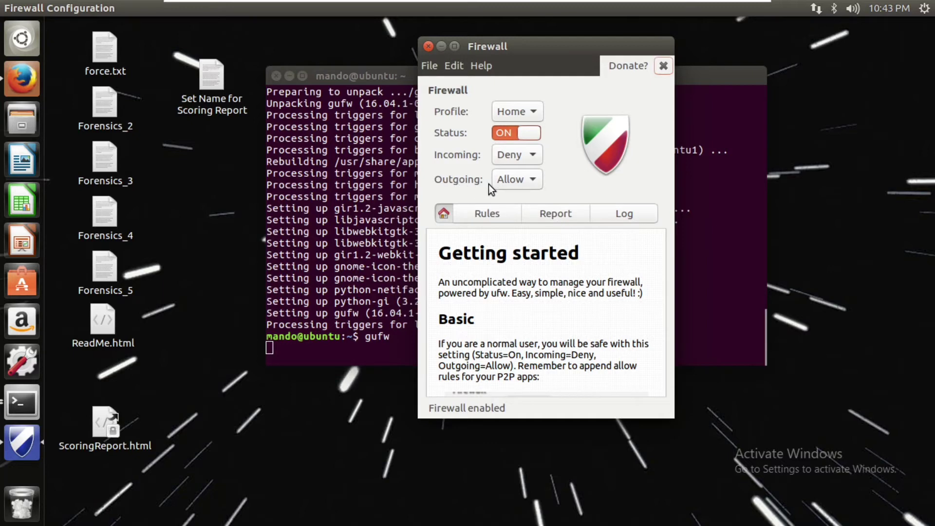
{"action": "left_click", "coordinate": [518, 171]}
{"action": "left_click", "coordinate": [518, 171]}
{"action": "left_click", "coordinate": [501, 174]}
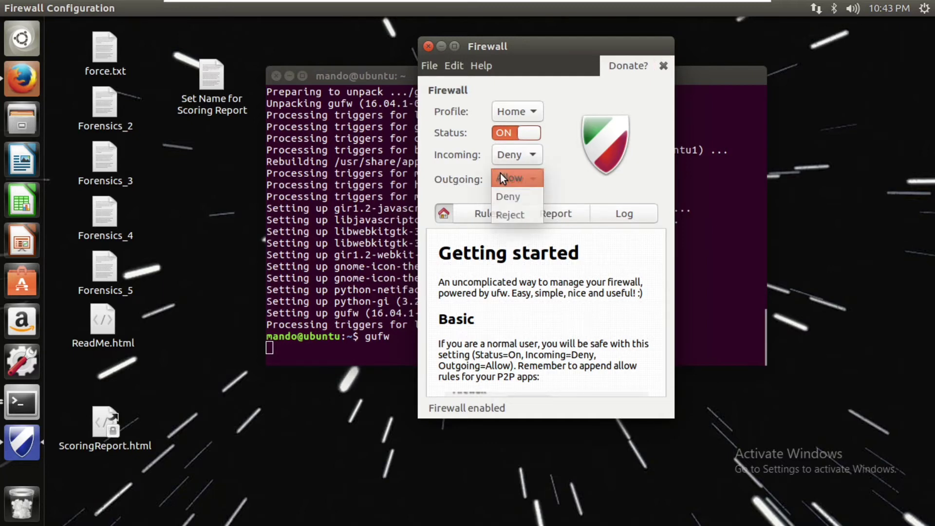
{"action": "left_click", "coordinate": [501, 173]}
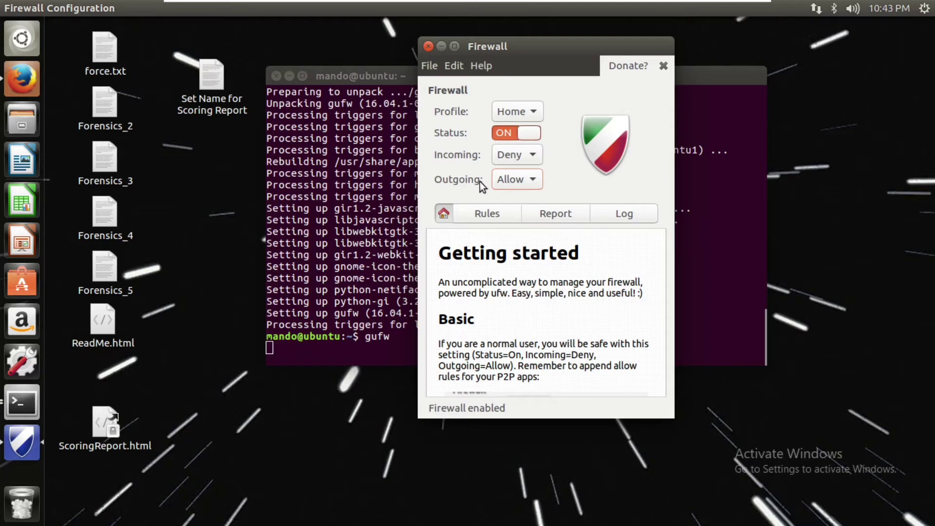
{"action": "left_click", "coordinate": [500, 180]}
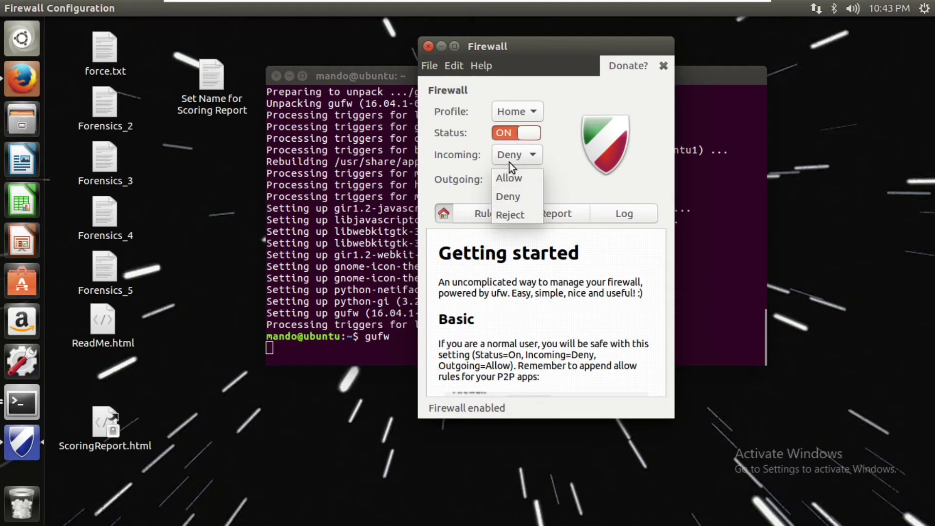
{"action": "left_click", "coordinate": [507, 162]}
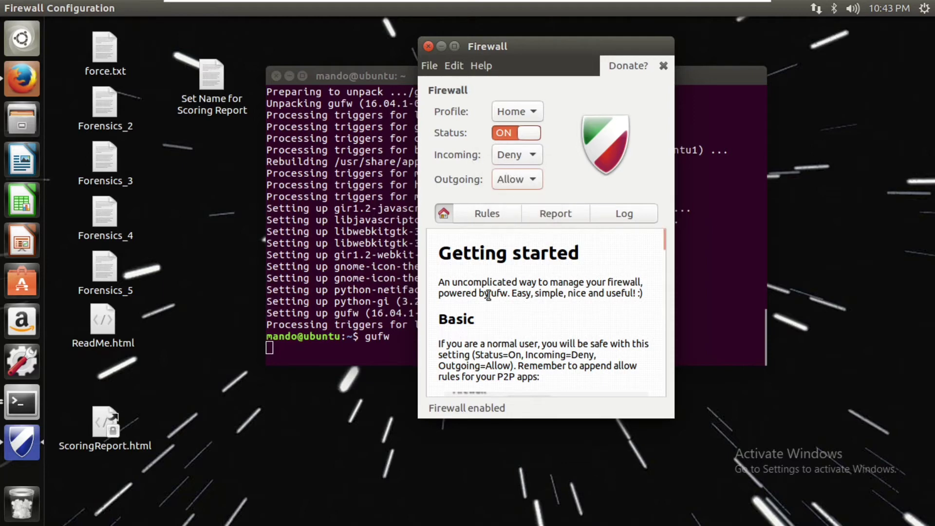
Look through the Getting started notes and the full list of firewall rules, and view the report of listening applications.
{"action": "scroll", "coordinate": [489, 294], "scroll_direction": "down", "scroll_amount": 5}
{"action": "scroll", "coordinate": [489, 294], "scroll_direction": "up", "scroll_amount": 3}
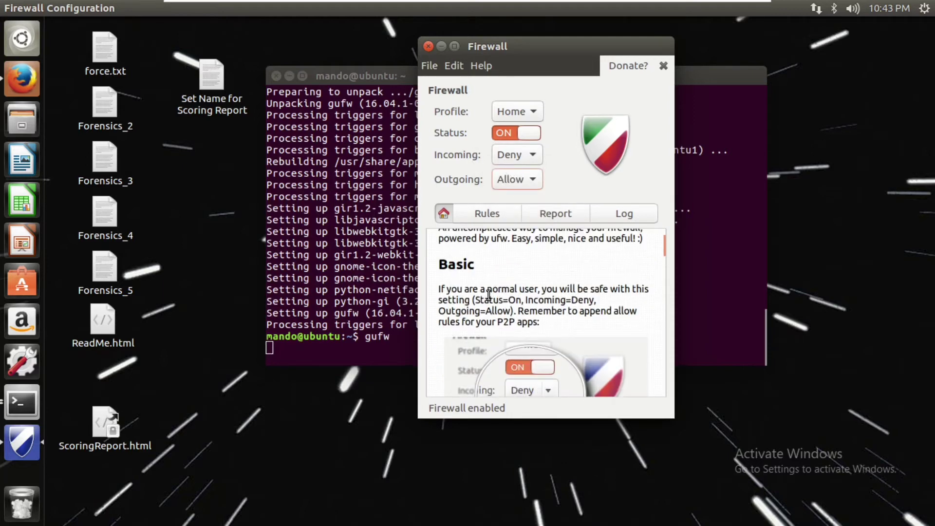
{"action": "left_click", "coordinate": [501, 212]}
{"action": "scroll", "coordinate": [533, 320], "scroll_direction": "down", "scroll_amount": 3}
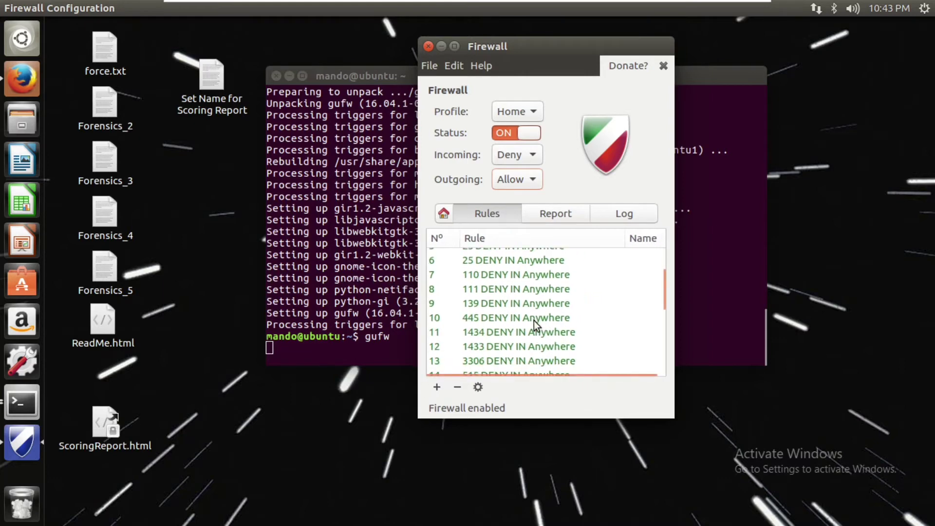
{"action": "left_click", "coordinate": [534, 320]}
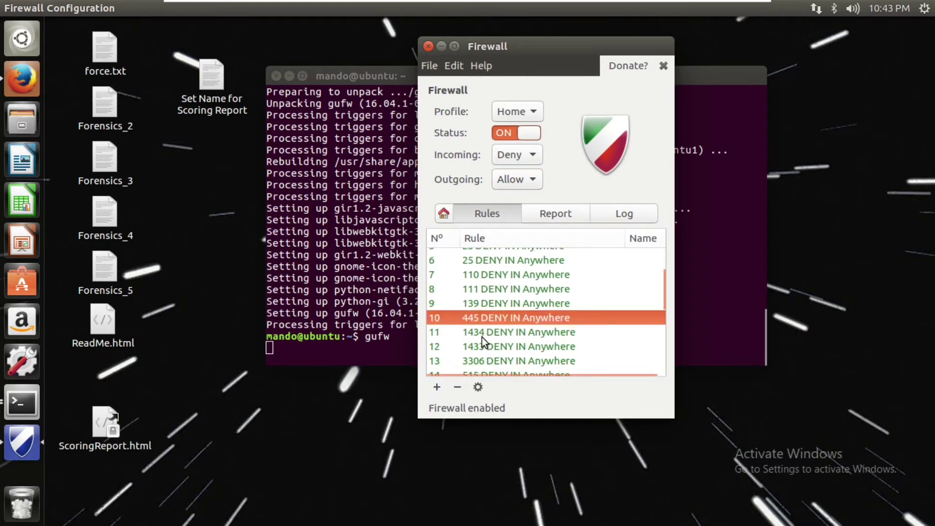
{"action": "scroll", "coordinate": [496, 339], "scroll_direction": "down", "scroll_amount": 5}
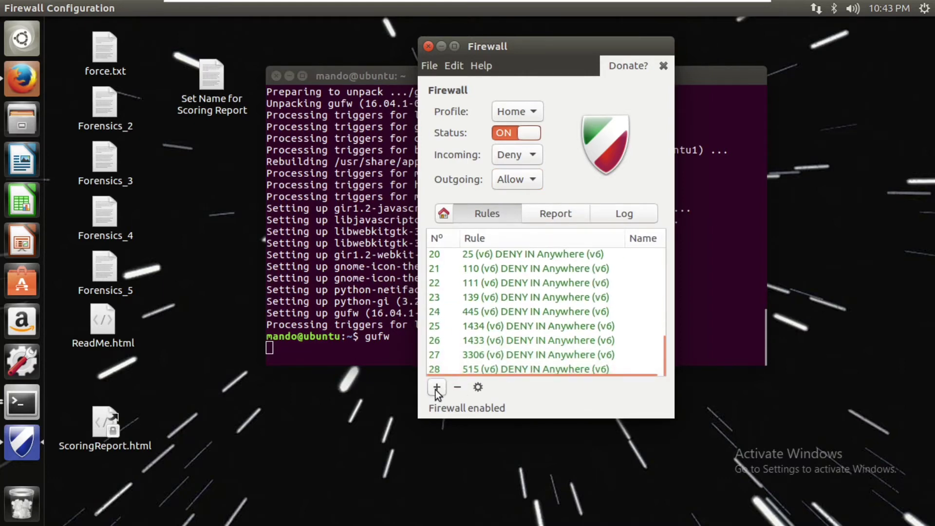
{"action": "scroll", "coordinate": [521, 304], "scroll_direction": "up", "scroll_amount": 7}
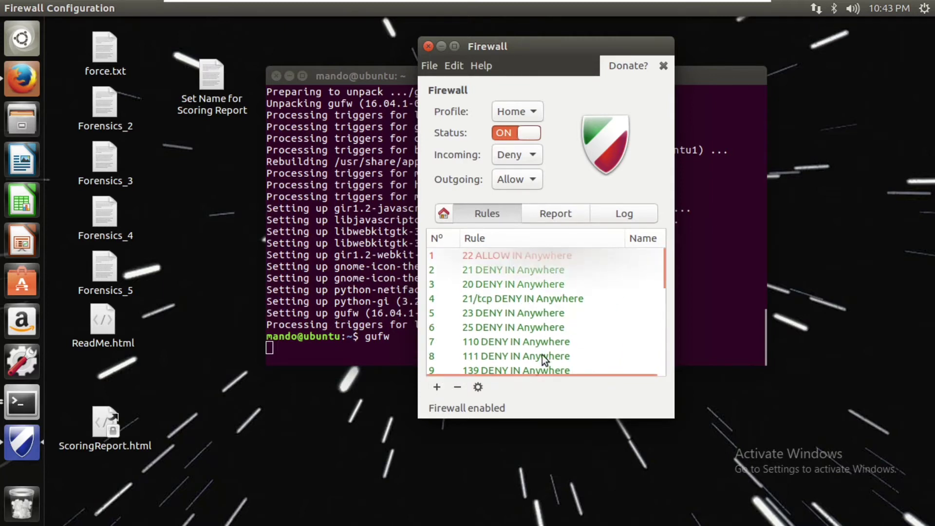
{"action": "left_click", "coordinate": [571, 213]}
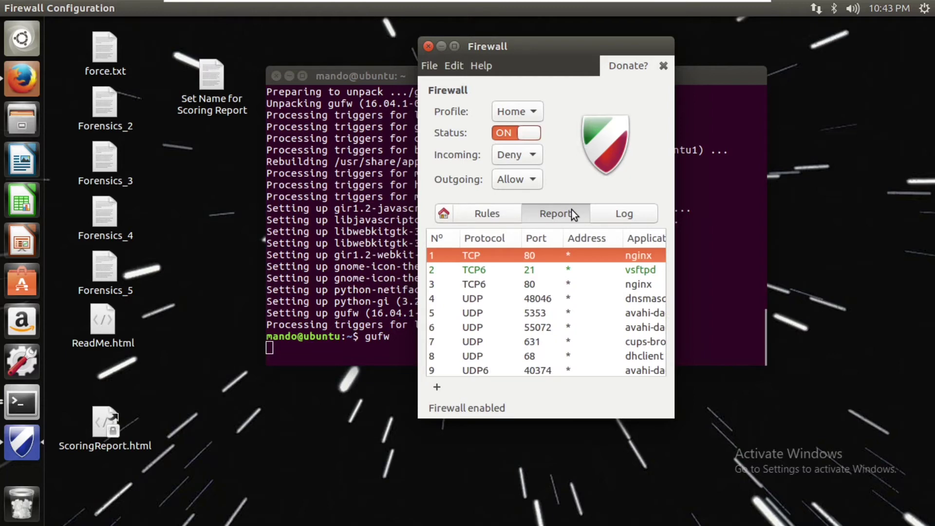
Widen the Firewall window so the Application column shows in full, and look through the report of listening applications.
{"action": "scroll", "coordinate": [582, 282], "scroll_direction": "down", "scroll_amount": 1}
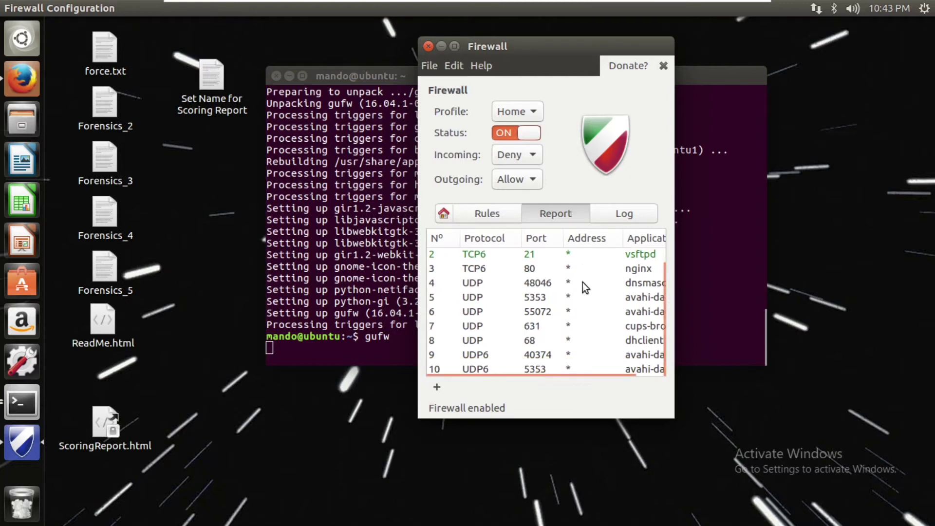
{"action": "scroll", "coordinate": [582, 282], "scroll_direction": "up", "scroll_amount": 1}
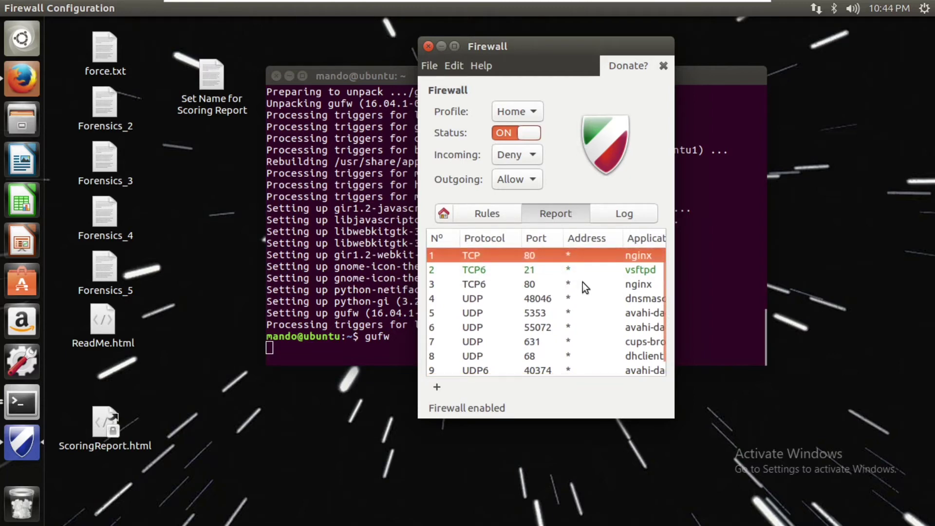
{"action": "left_click_drag", "start_coordinate": [668, 273], "coordinate": [731, 266]}
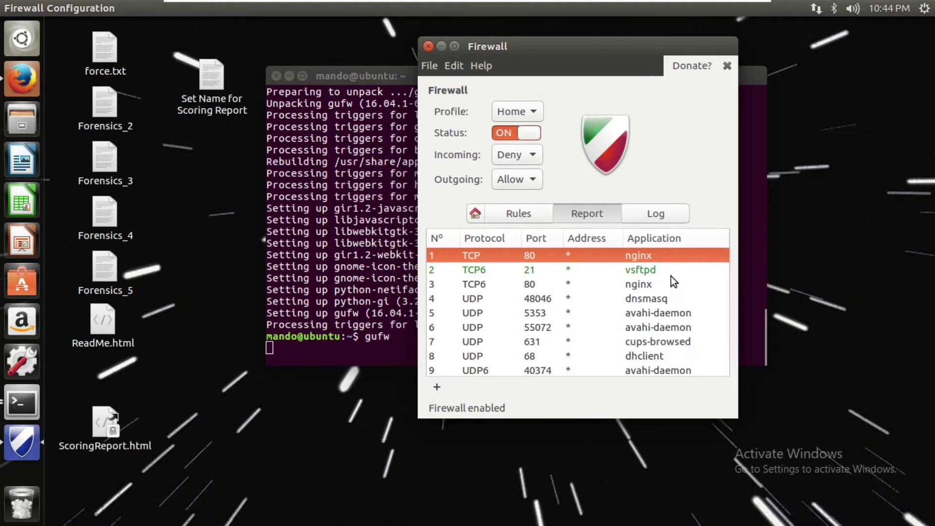
{"action": "scroll", "coordinate": [643, 265], "scroll_direction": "down", "scroll_amount": 1}
{"action": "scroll", "coordinate": [643, 265], "scroll_direction": "up", "scroll_amount": 1}
Examine individual report entries, including vsftpd, dnsmasq, cups-browsed and nginx, checking their protocols and ports.
{"action": "left_click", "coordinate": [662, 273]}
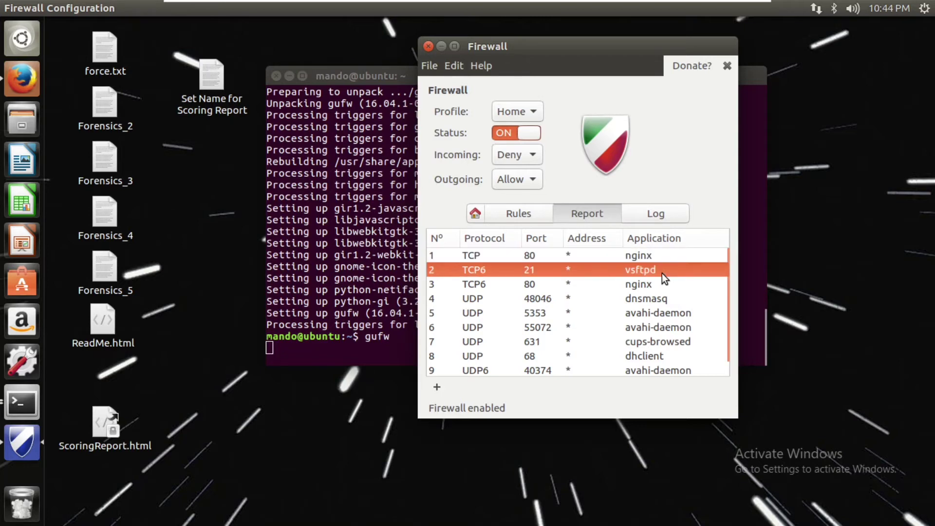
{"action": "scroll", "coordinate": [663, 273], "scroll_direction": "down", "scroll_amount": 1}
{"action": "left_click", "coordinate": [653, 284]}
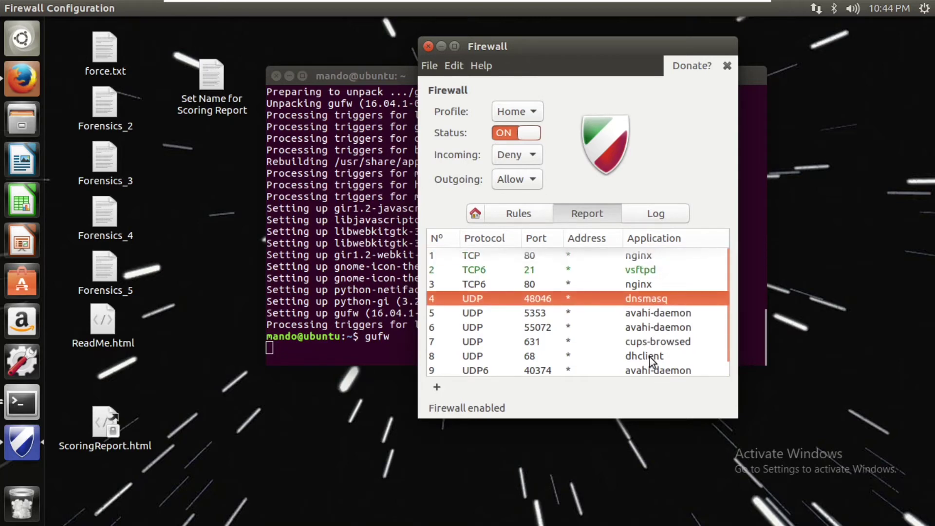
{"action": "scroll", "coordinate": [650, 358], "scroll_direction": "up", "scroll_amount": 1}
{"action": "scroll", "coordinate": [649, 357], "scroll_direction": "down", "scroll_amount": 1}
{"action": "left_click", "coordinate": [654, 323]}
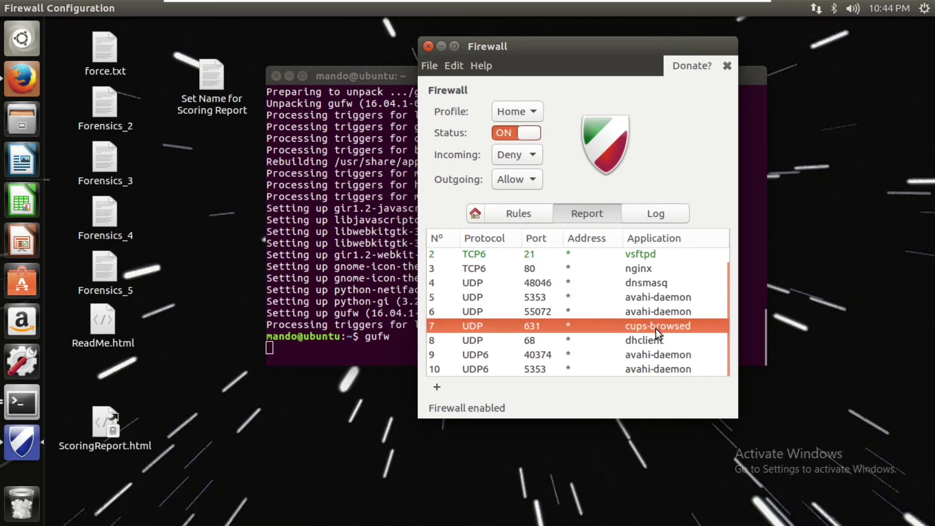
{"action": "left_click", "coordinate": [646, 271]}
{"action": "scroll", "coordinate": [648, 282], "scroll_direction": "up", "scroll_amount": 1}
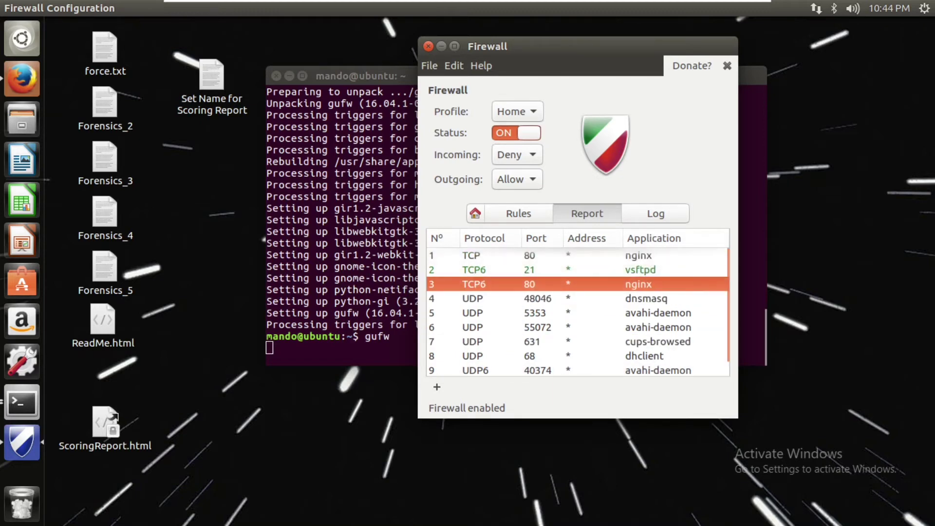
Review the firewall's log, and revisit the rules list, the listening report and the Getting started notes.
{"action": "left_click", "coordinate": [652, 214]}
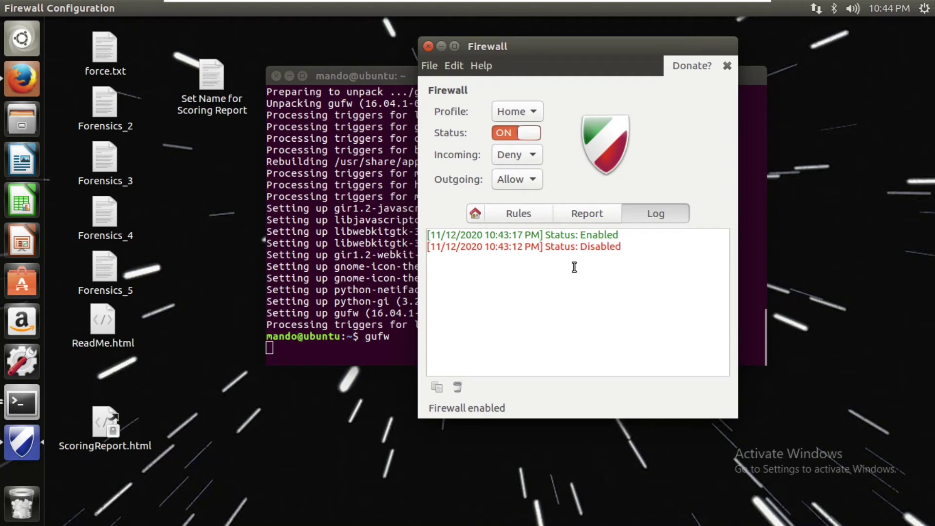
{"action": "left_click", "coordinate": [516, 215]}
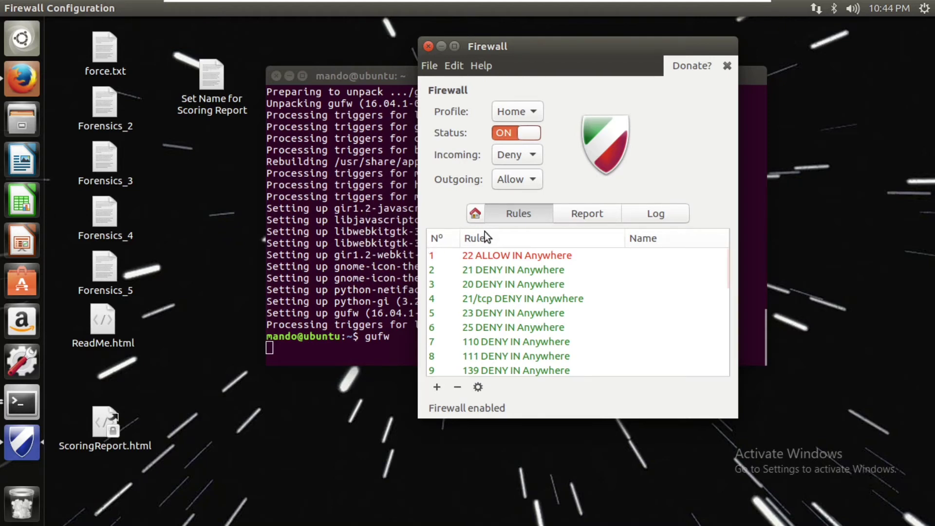
{"action": "left_click", "coordinate": [565, 215]}
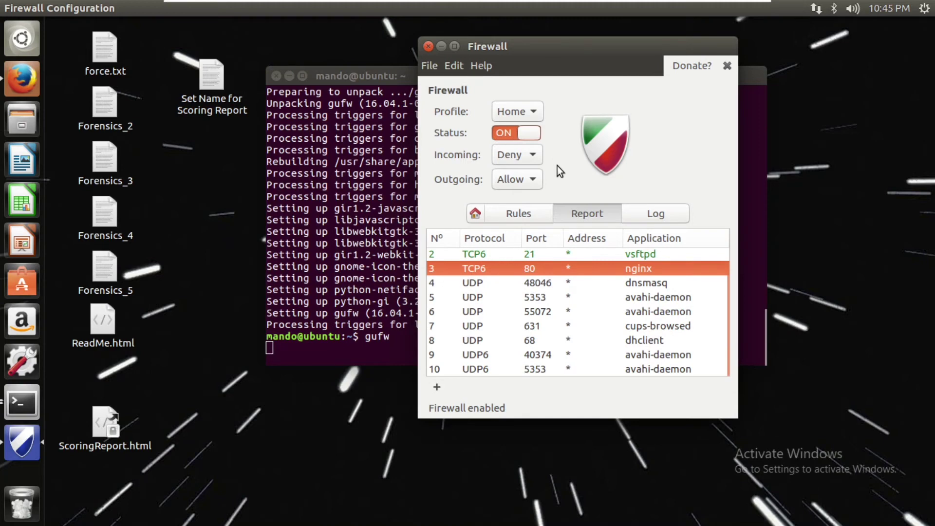
{"action": "left_click", "coordinate": [475, 208]}
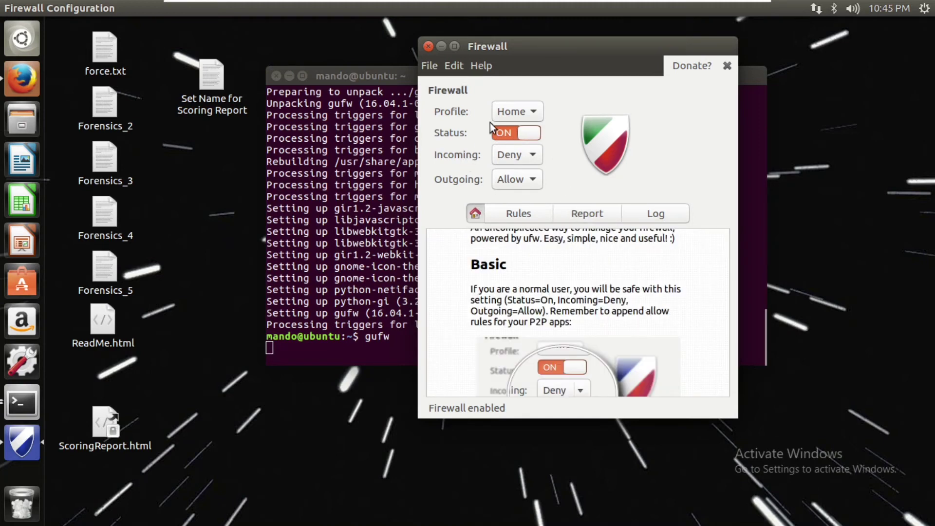
Check the available firewall profiles, keeping the Home profile selected.
{"action": "left_click", "coordinate": [510, 110]}
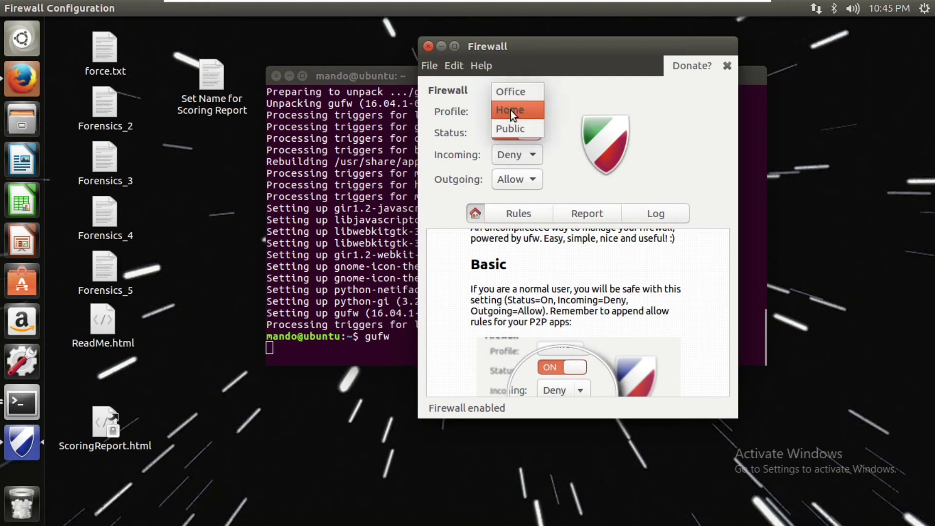
{"action": "left_click", "coordinate": [511, 110]}
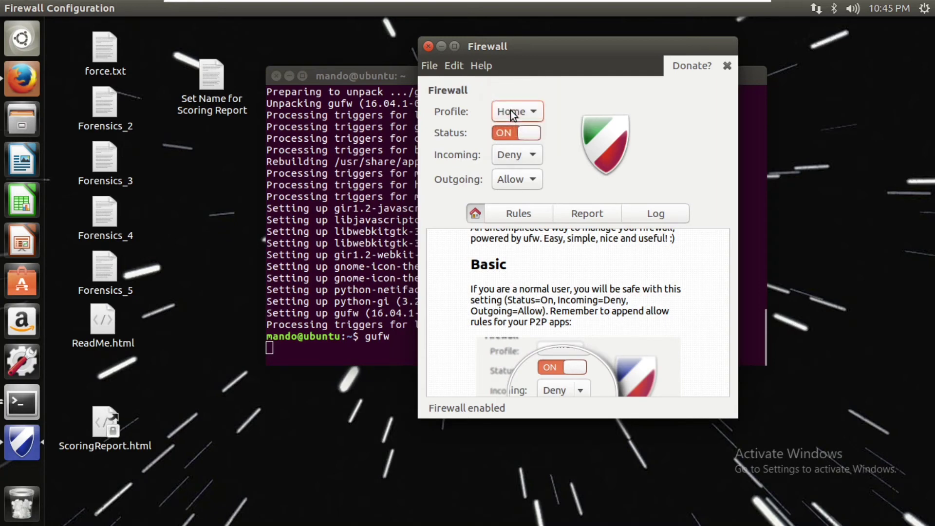
{"action": "left_click", "coordinate": [522, 110]}
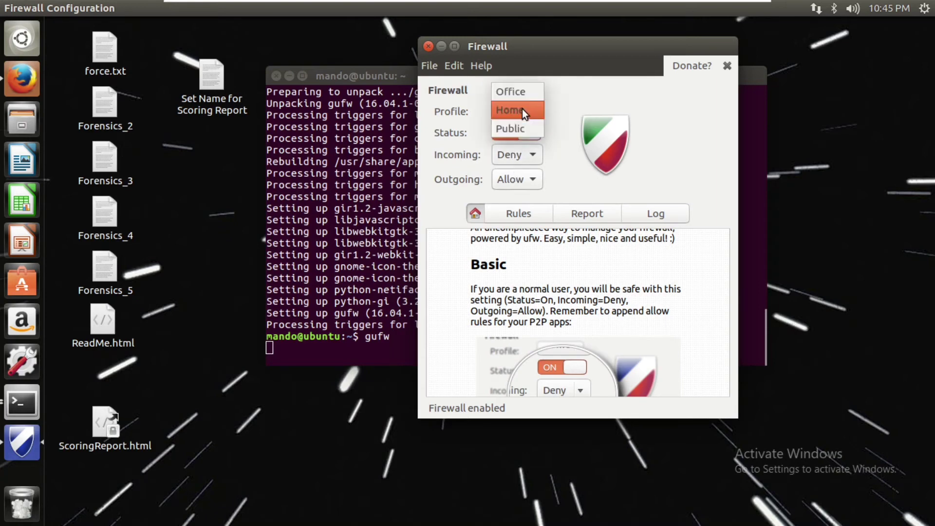
{"action": "key", "text": "Escape"}
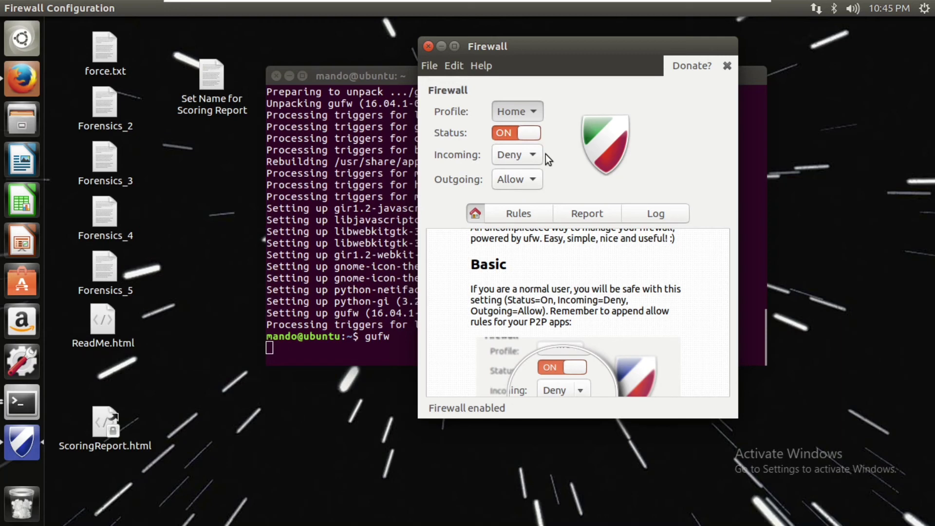
Try the Public firewall profile and its incoming policy, and finally set the profile to Office.
{"action": "key", "text": "Down"}
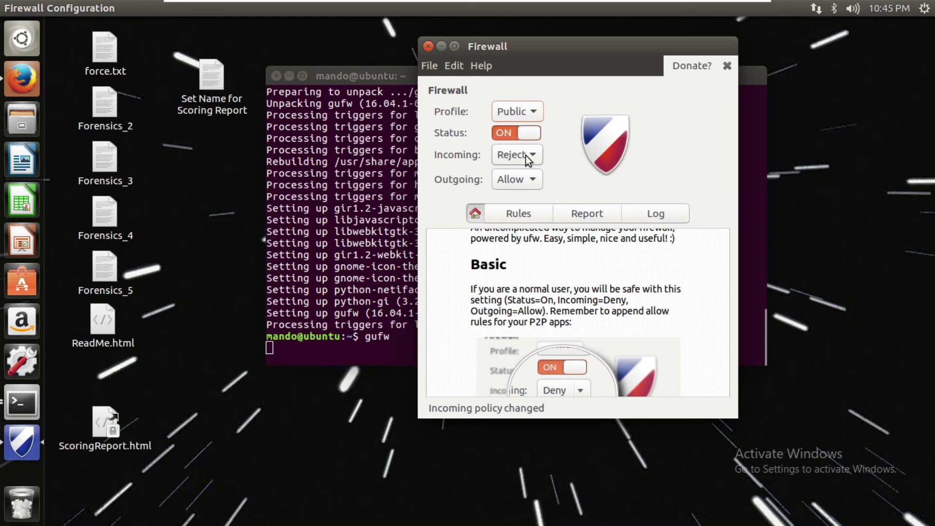
{"action": "left_click", "coordinate": [527, 159]}
{"action": "left_click", "coordinate": [551, 159]}
{"action": "left_click", "coordinate": [521, 105]}
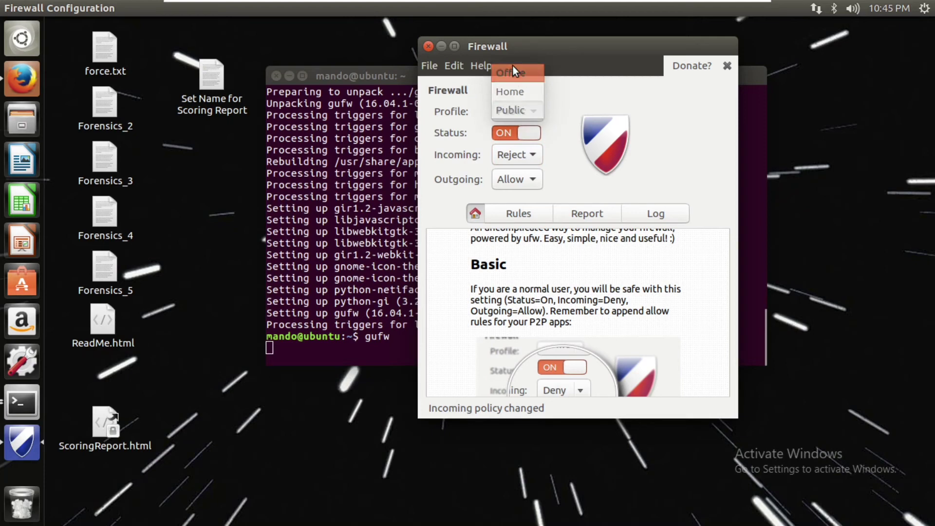
{"action": "key", "text": "Escape"}
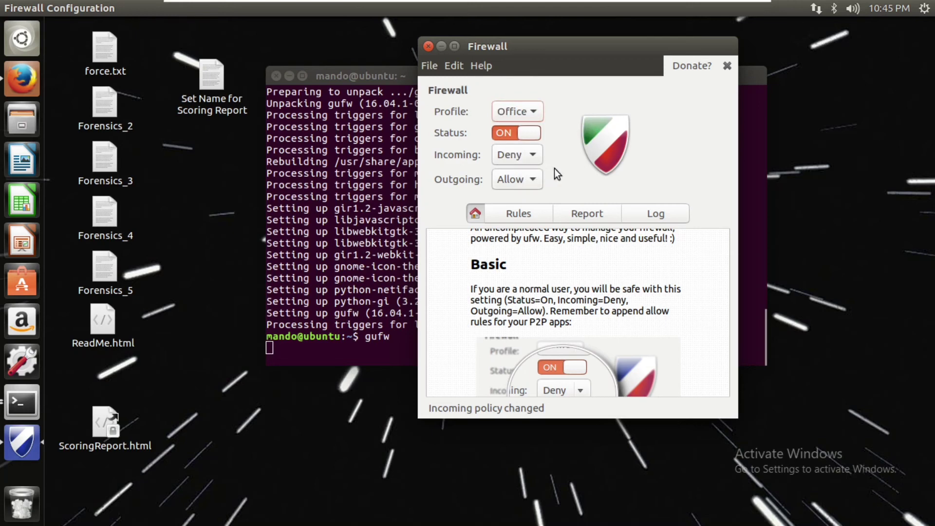
Close the Firewall window and run "sudo ufw app list" in the terminal to list the available application profiles.
{"action": "left_click", "coordinate": [428, 63]}
{"action": "left_click", "coordinate": [428, 63]}
{"action": "left_click", "coordinate": [427, 47]}
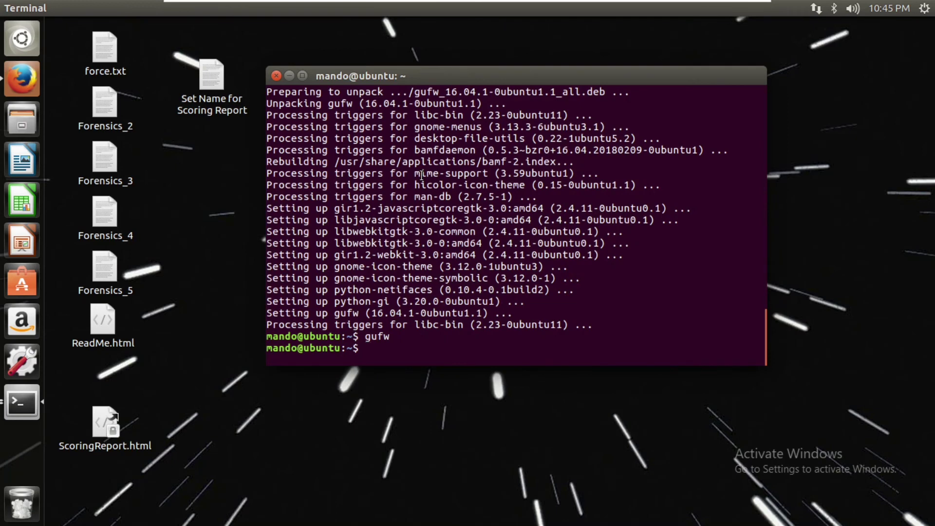
{"action": "type", "text": "sudo ufw app list"}
{"action": "key", "text": "Return"}
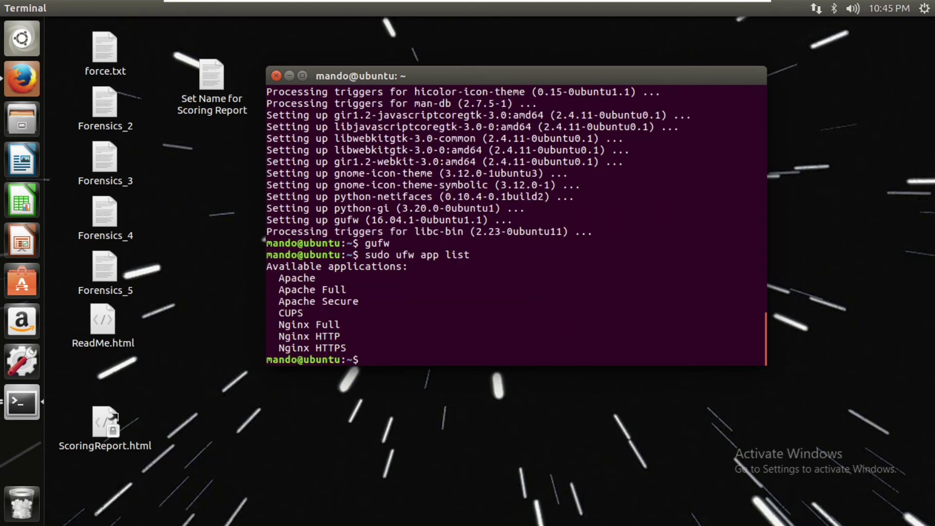
Examine the application list in the terminal, highlighting the Apache, CUPS and Nginx entries.
{"action": "left_click_drag", "start_coordinate": [279, 277], "coordinate": [312, 276]}
{"action": "left_click", "coordinate": [392, 343]}
{"action": "left_click_drag", "start_coordinate": [321, 324], "coordinate": [281, 325]}
{"action": "mouse_move", "coordinate": [280, 326]}
{"action": "left_mouse_down"}
{"action": "mouse_move", "coordinate": [330, 332]}
{"action": "mouse_move", "coordinate": [281, 315]}
{"action": "left_mouse_up"}
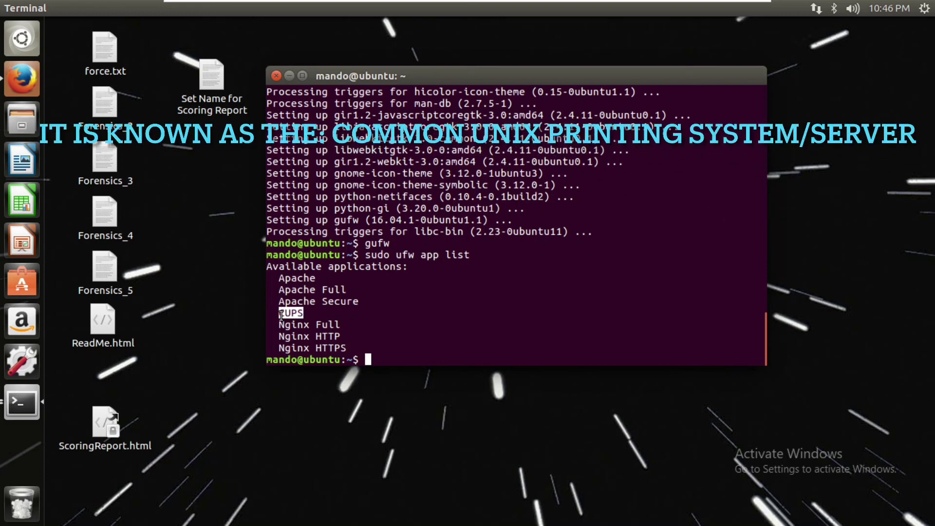
{"action": "left_click", "coordinate": [281, 316]}
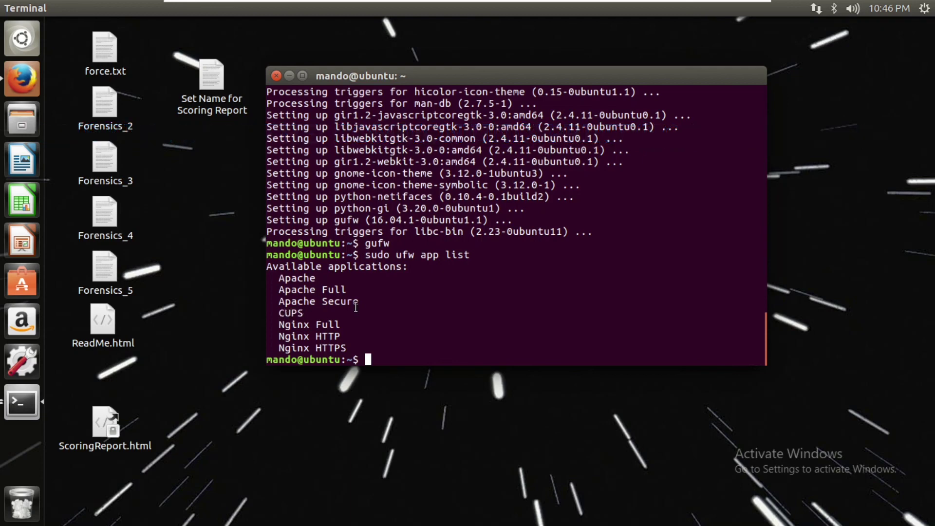
{"action": "left_click_drag", "start_coordinate": [472, 254], "coordinate": [492, 254]}
{"action": "left_click", "coordinate": [371, 272]}
{"action": "left_click_drag", "start_coordinate": [282, 280], "coordinate": [346, 338]}
{"action": "left_click", "coordinate": [358, 350]}
{"action": "left_click", "coordinate": [306, 296]}
{"action": "mouse_move", "coordinate": [660, 1]}
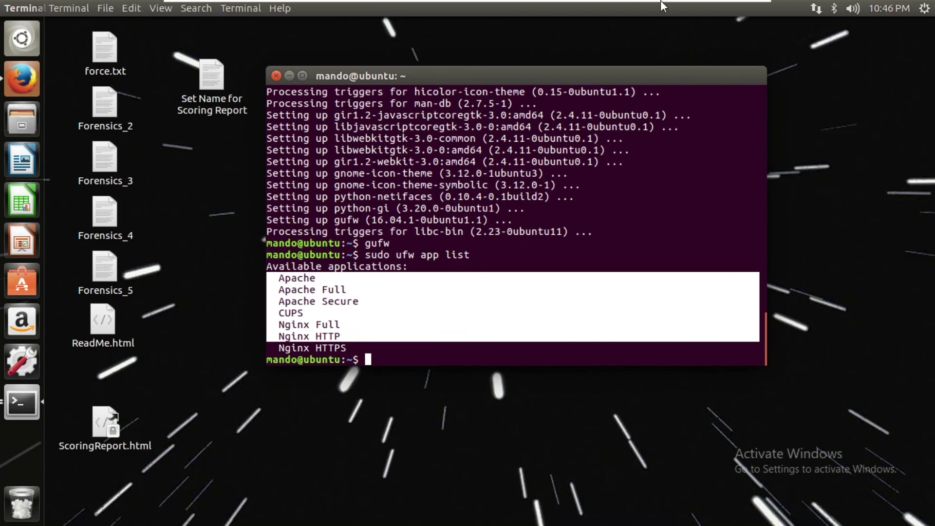